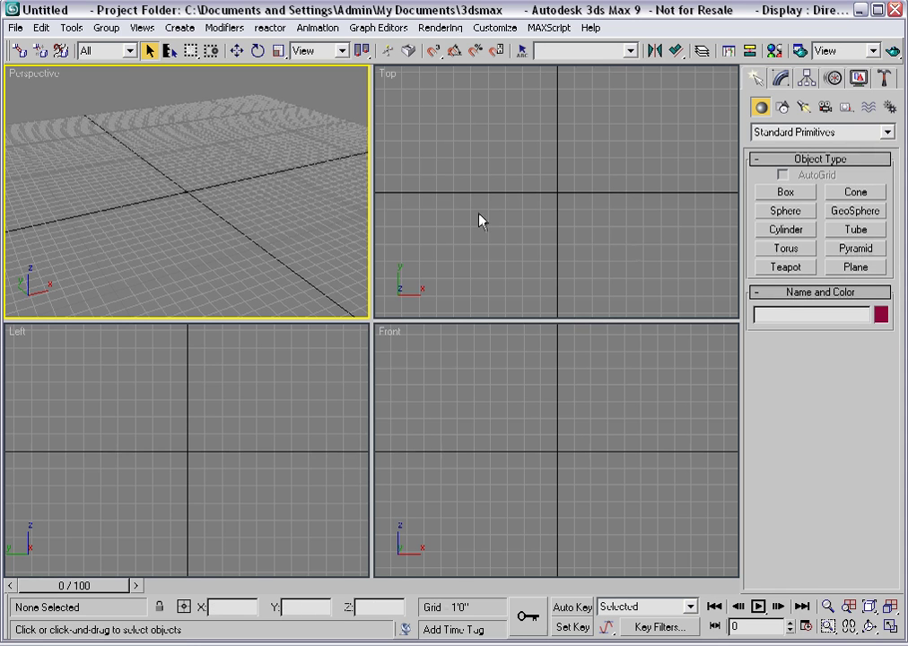
Create a plane about 25'5" long and 25'7" wide in the Perspective view, shown shaded with the grid hidden.
left_click(854, 268)
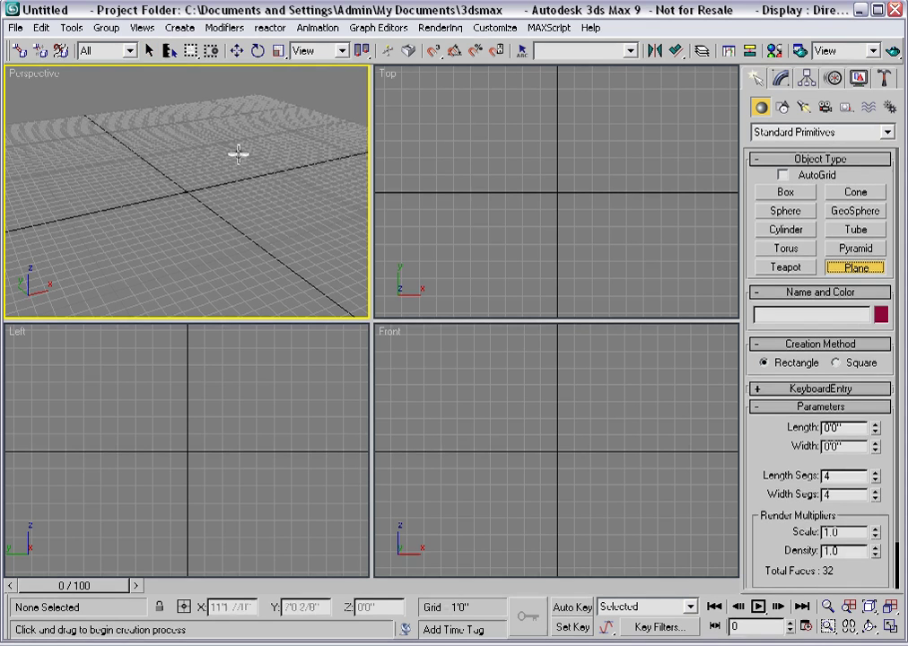
left_click_drag(225, 142, 123, 299)
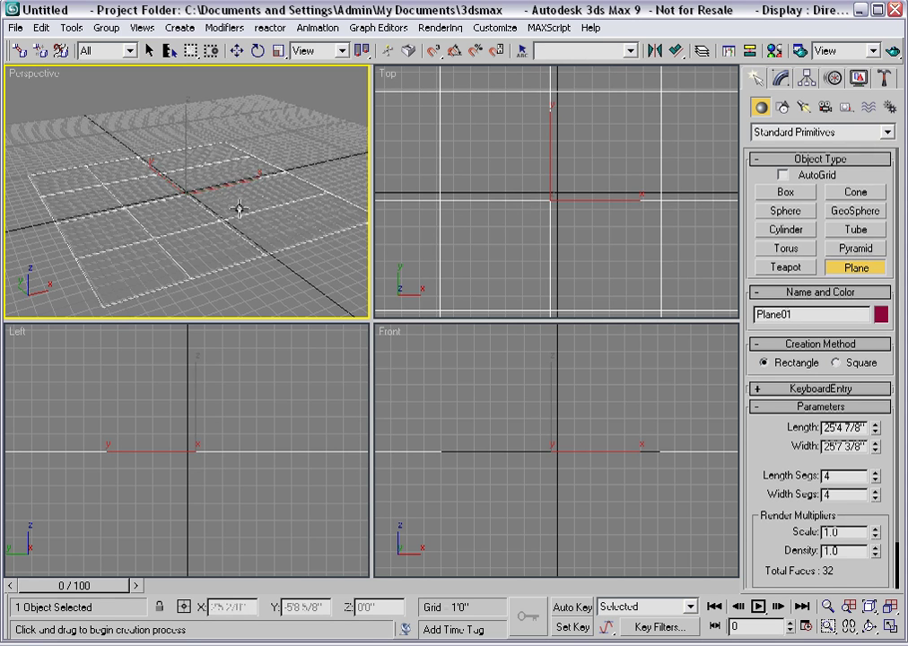
key("F3")
key("g")
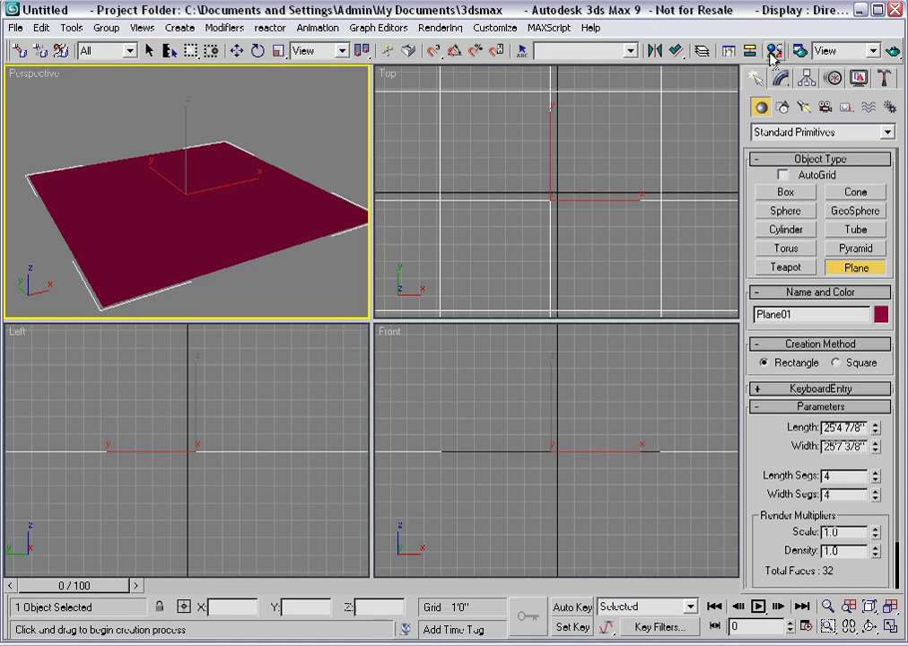
Assign the 01 - Default material to the plane and load LandscapeDisplace.jpg as its Displacement bitmap after previewing the image.
key("m")
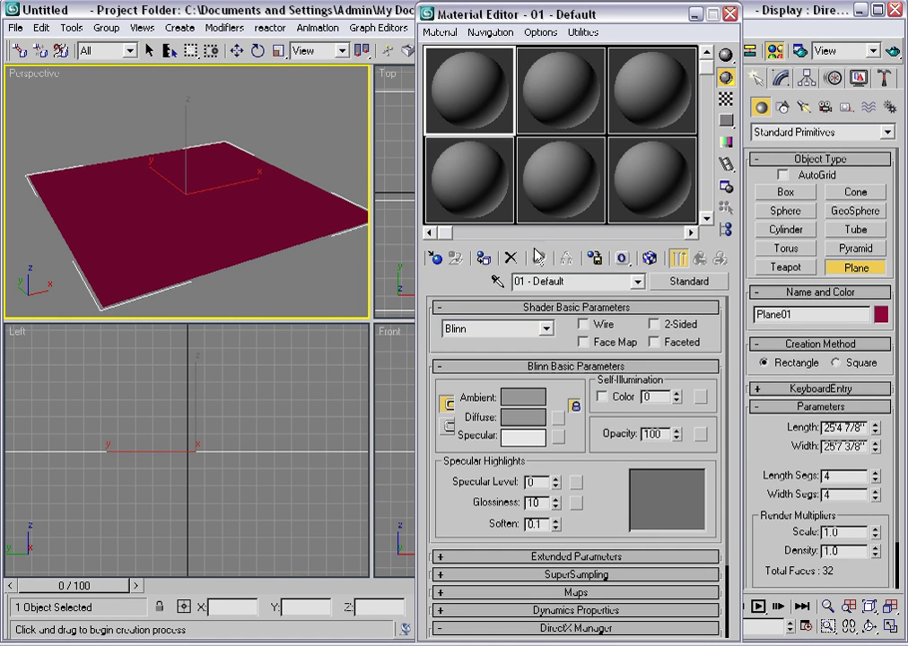
left_click(483, 257)
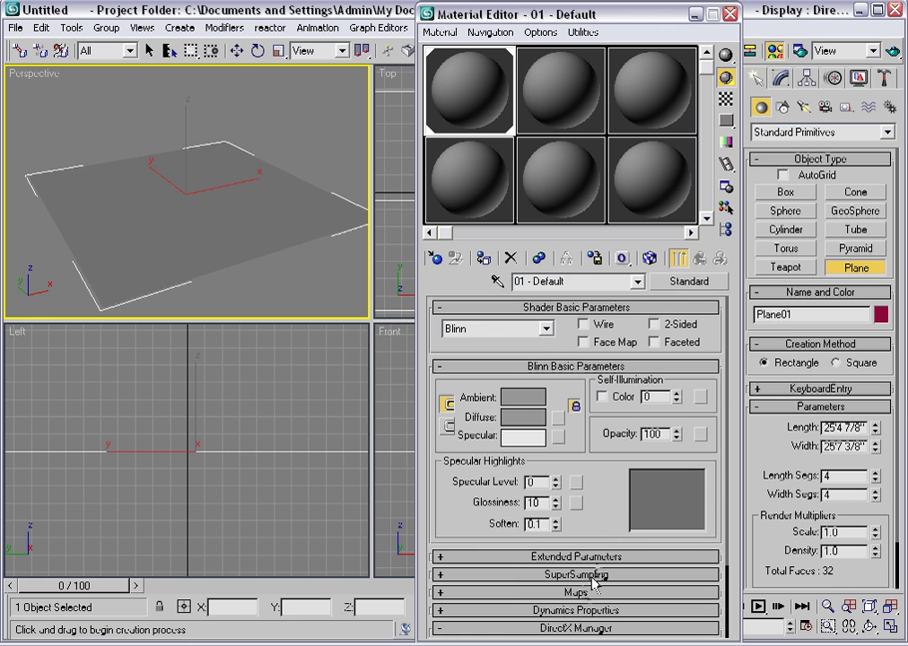
left_click(579, 593)
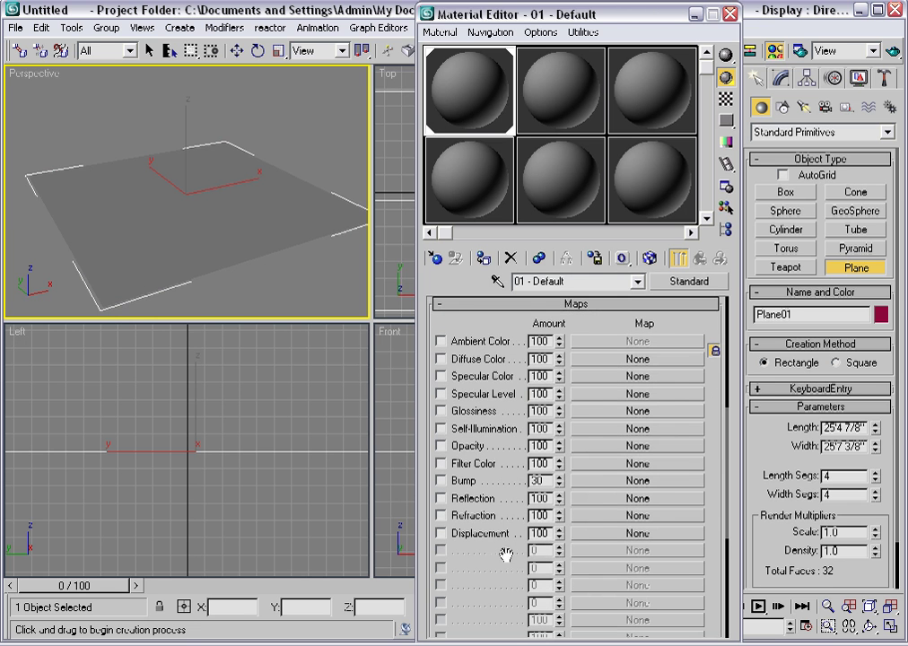
left_click(587, 537)
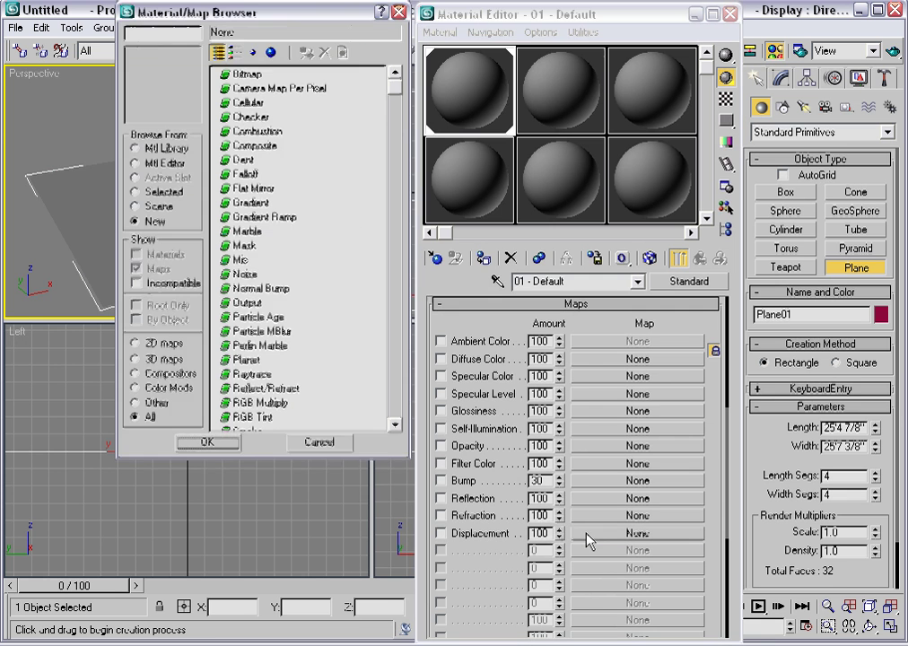
double_click(242, 75)
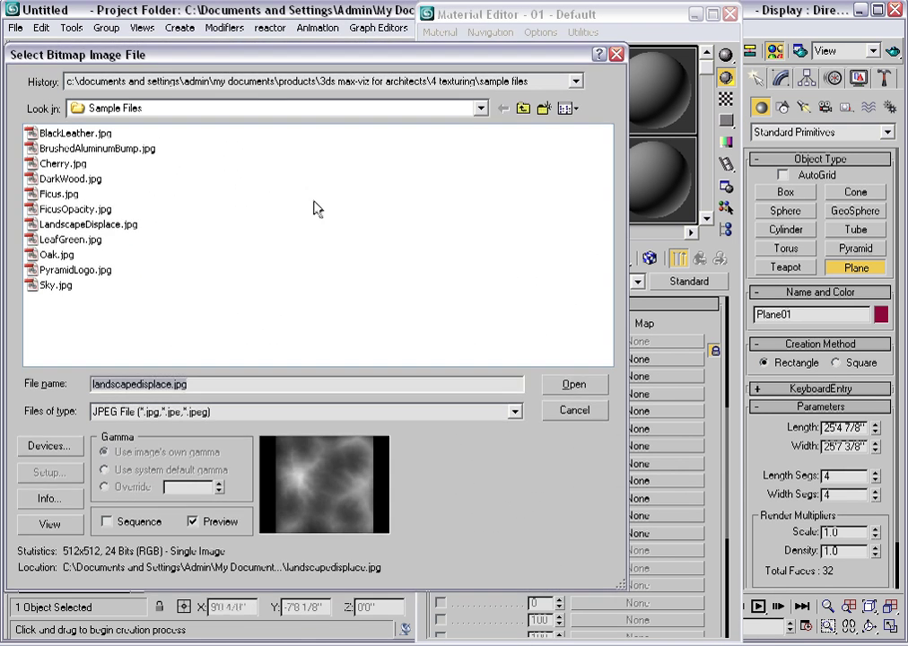
left_click(111, 226)
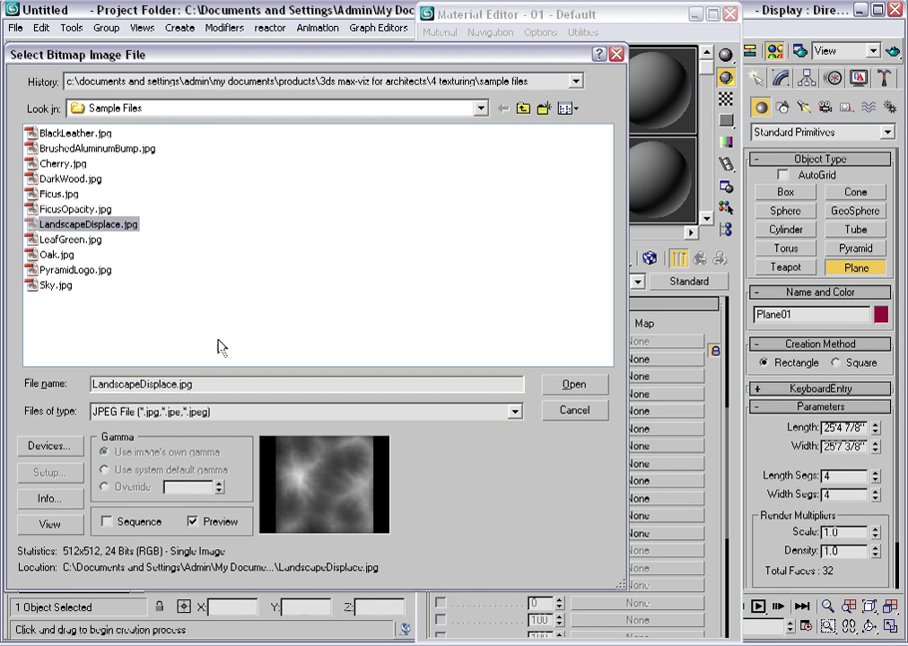
left_click(50, 523)
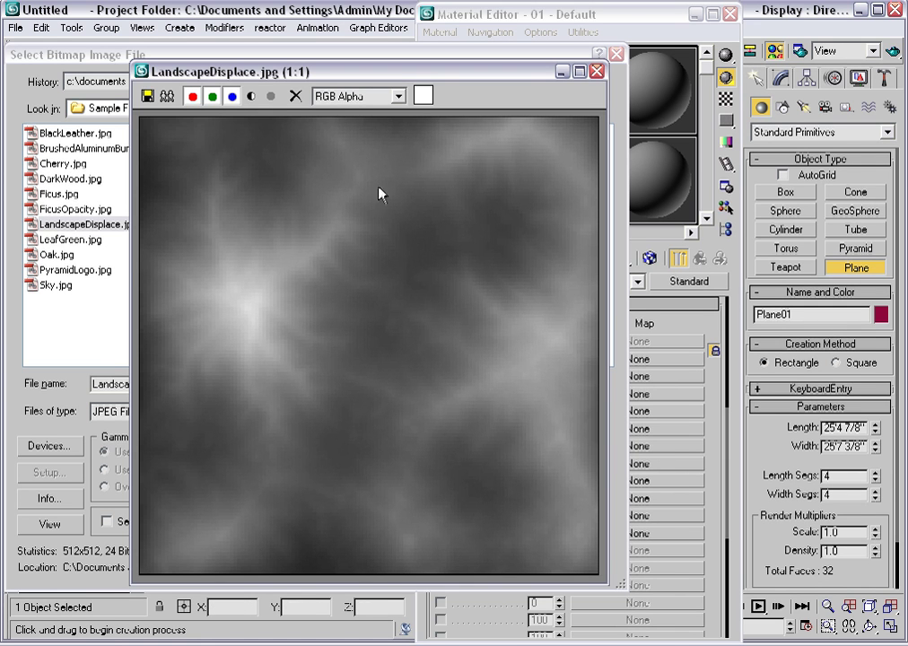
left_click(597, 73)
left_click(572, 384)
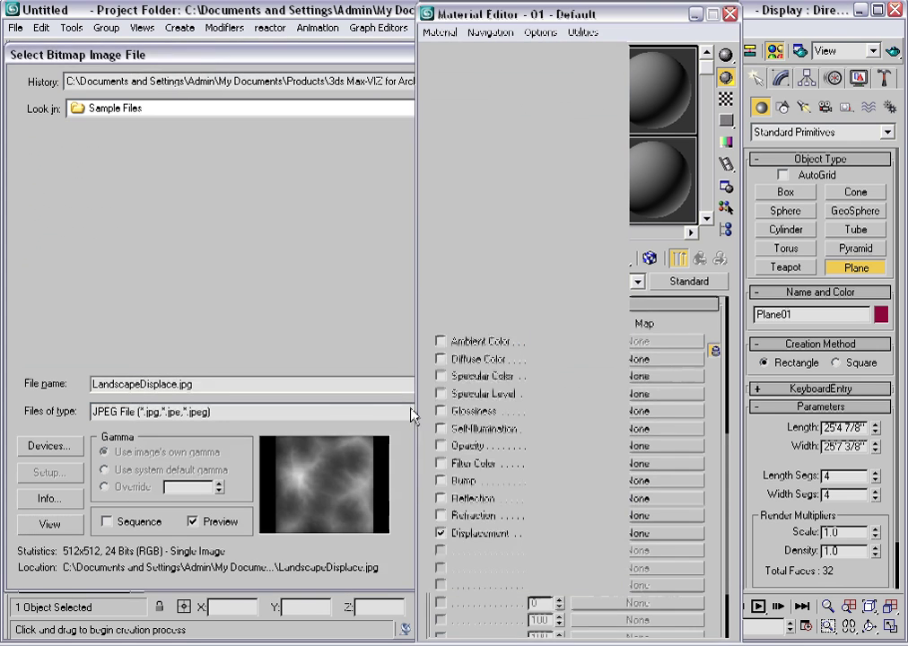
Show the displacement bitmap in the viewport, with real-world scale off and U and V tiling set to 1.0.
left_click(650, 258)
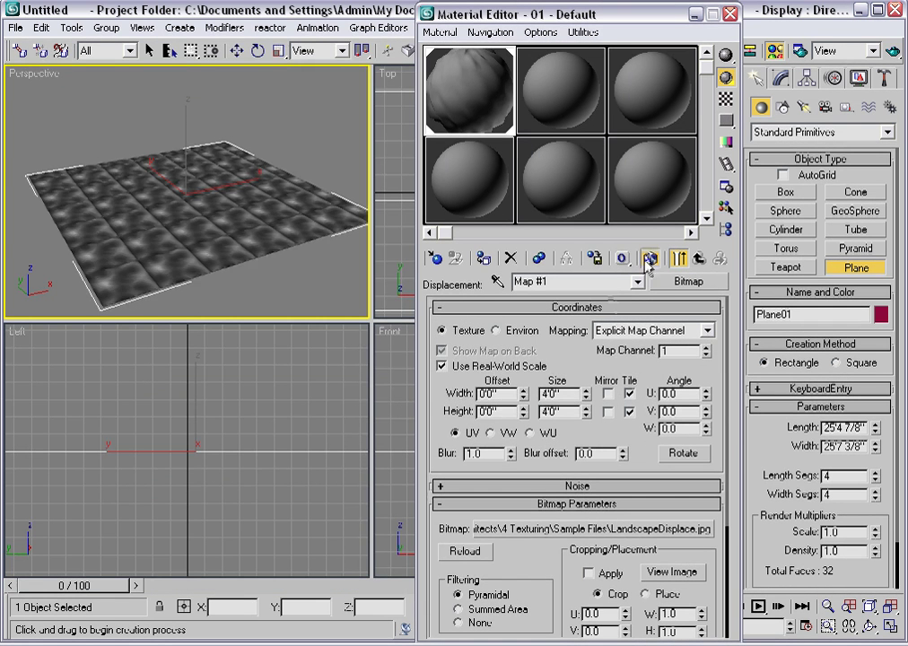
left_click(442, 366)
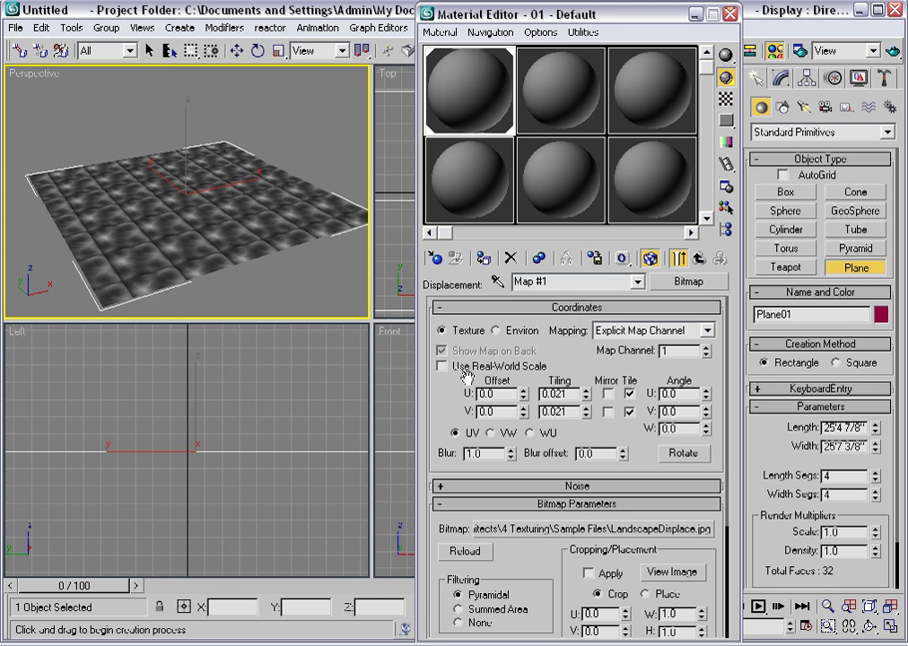
double_click(569, 397)
type("1")
key("Tab")
type("1")
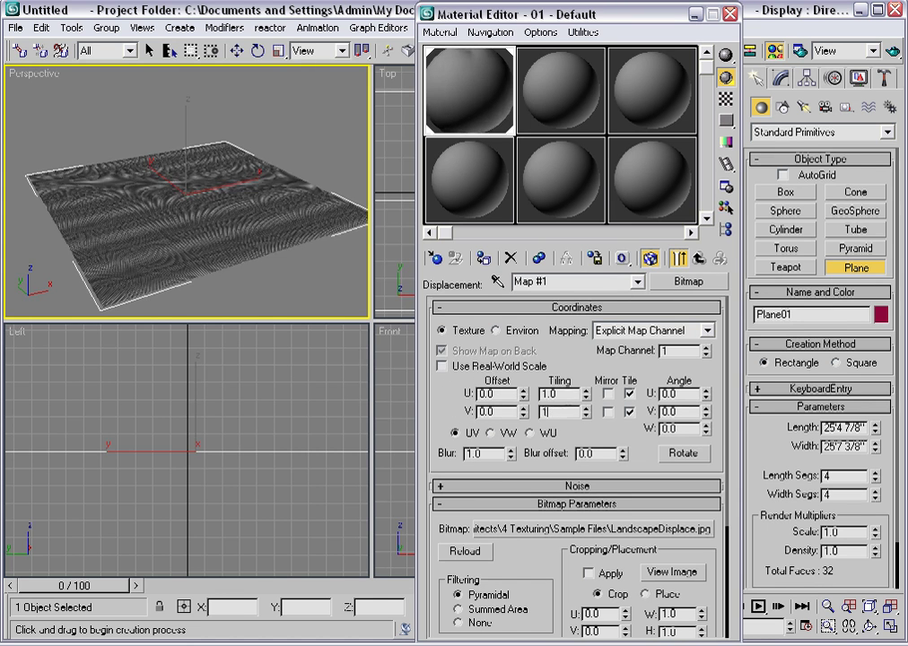
key("Return")
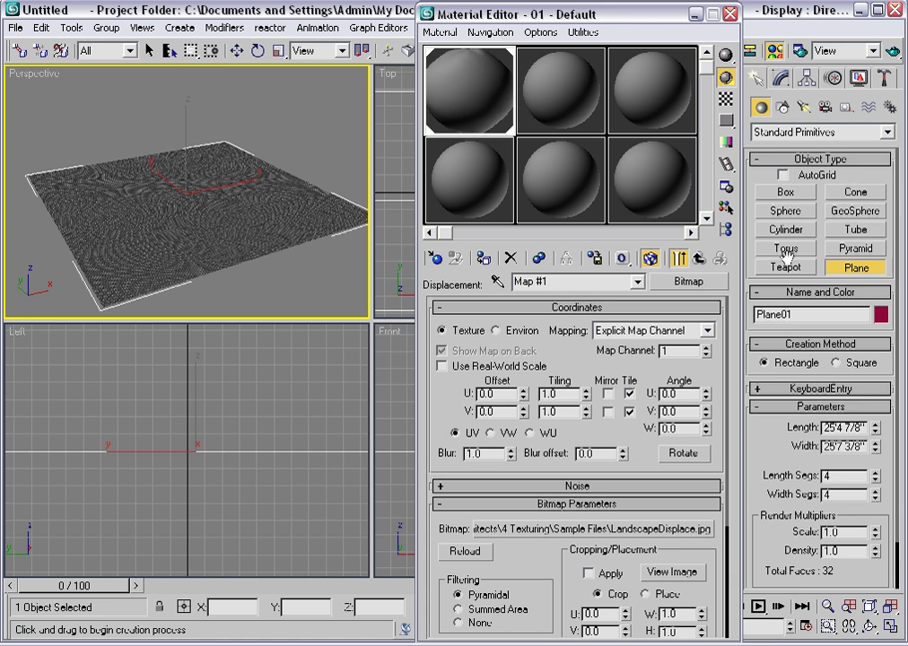
Turn off Real-World Map Size for the plane.
left_click(781, 78)
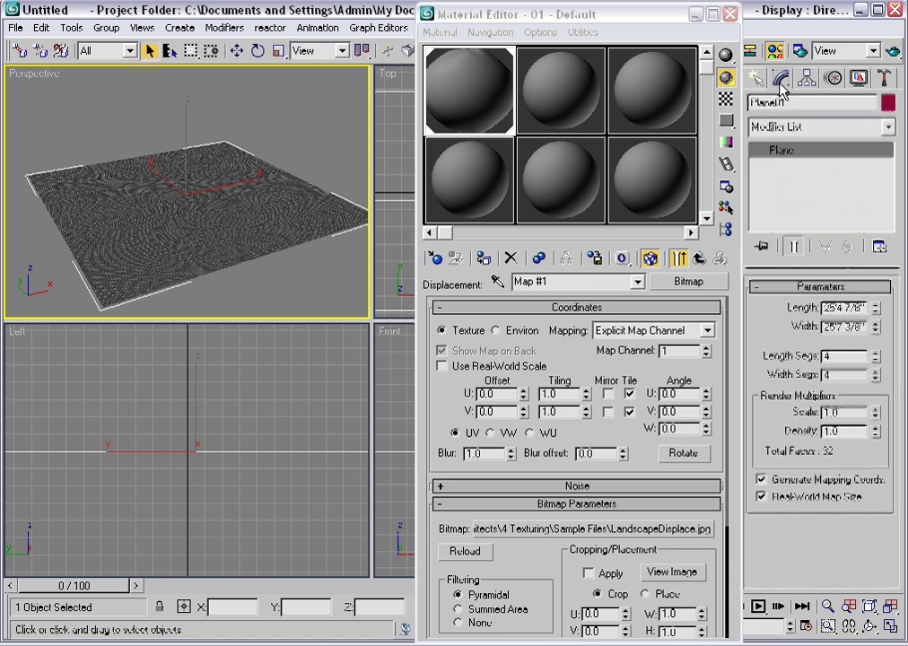
left_click(760, 497)
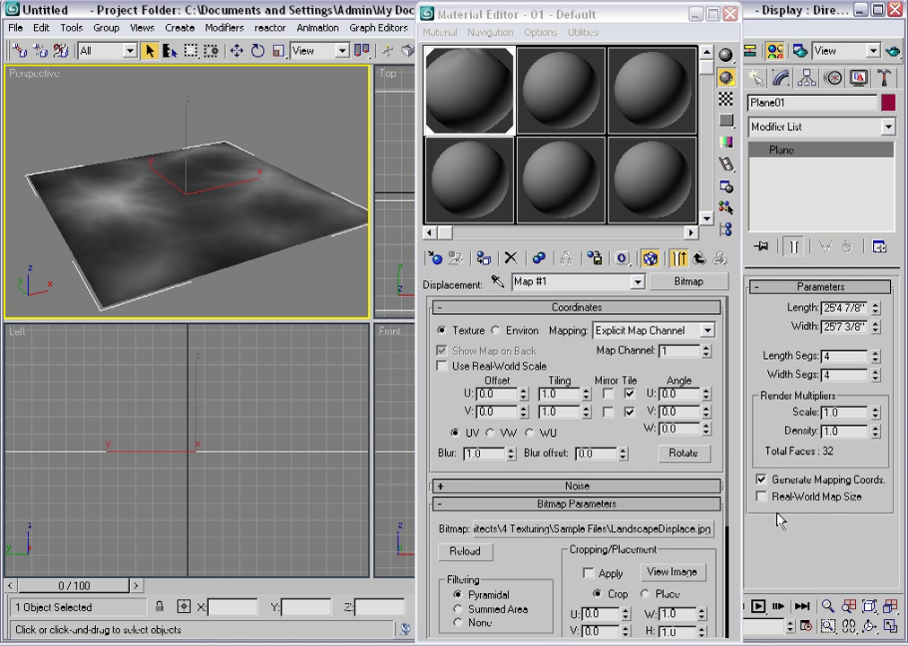
middle_click_drag(259, 268, 269, 289, "alt")
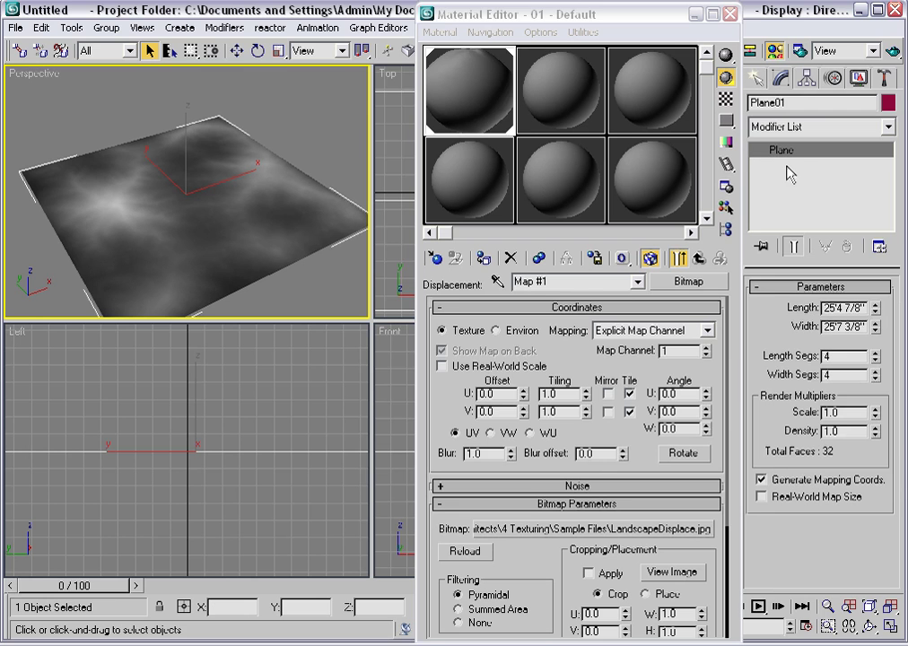
Apply the Disp Approx modifier to the plane and make a test render of the Perspective view.
left_click(888, 127)
scroll(861, 224, "up", 3)
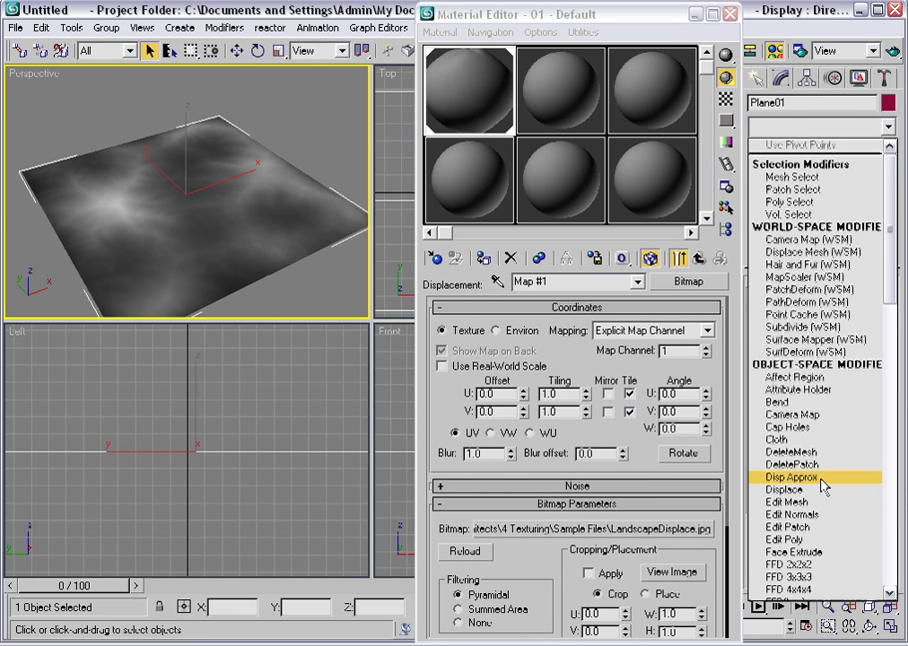
left_click(791, 478)
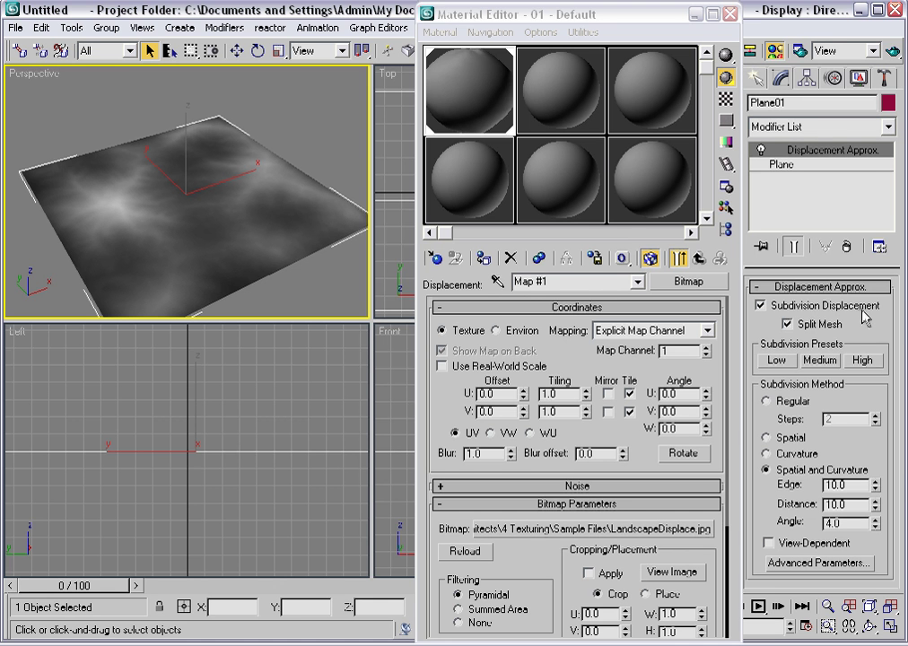
left_click(893, 56)
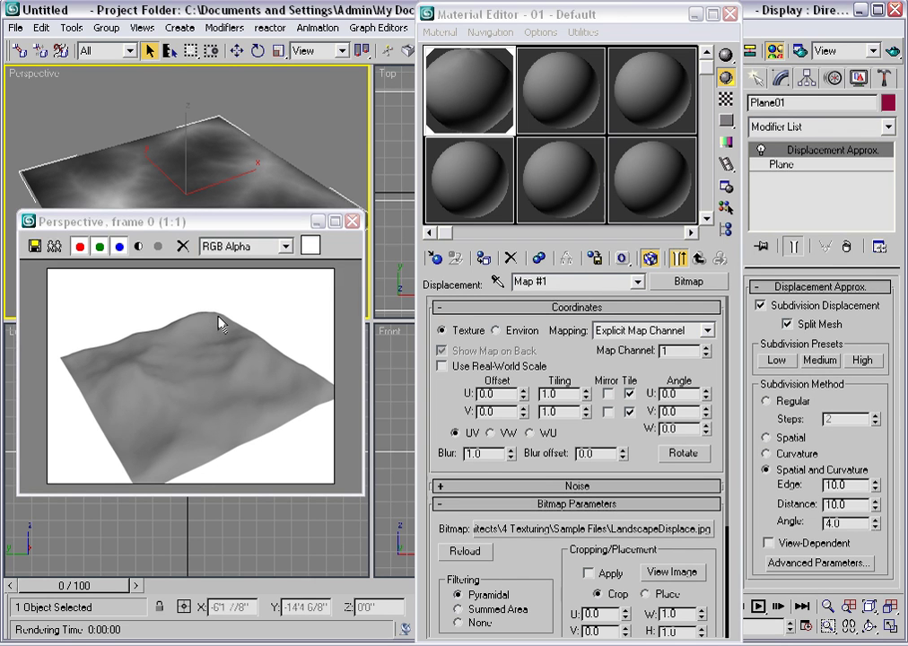
left_click(351, 222)
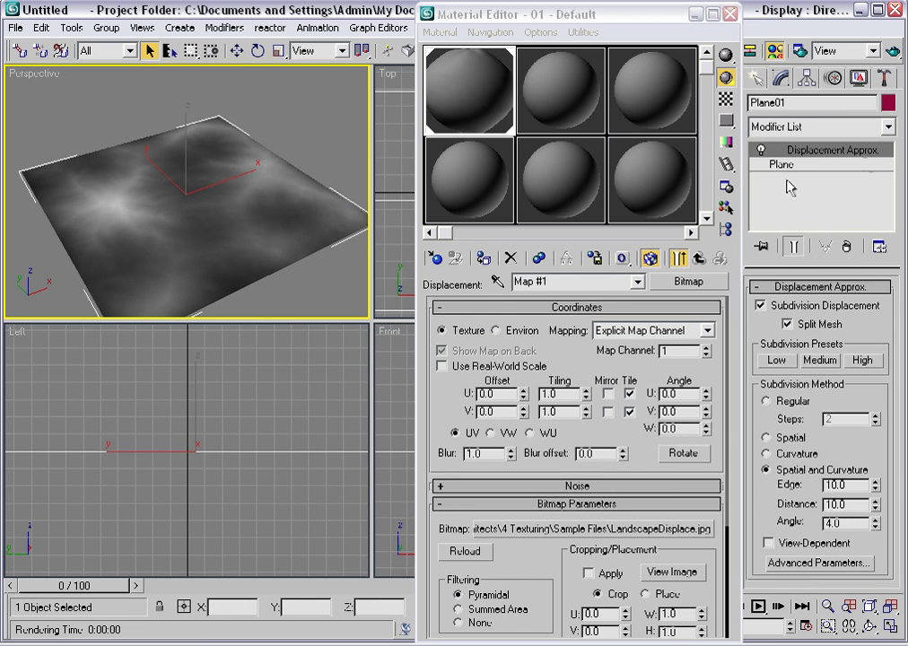
Apply the Displace Mesh (WSM) modifier to the plane and inspect the displaced terrain in the Perspective and Top views.
left_click(889, 128)
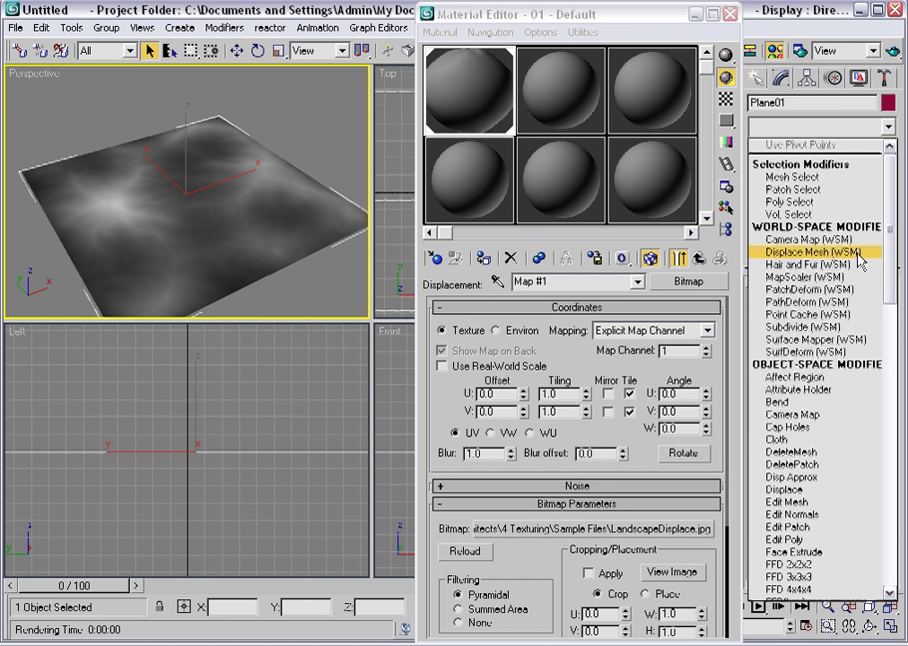
left_click(858, 253)
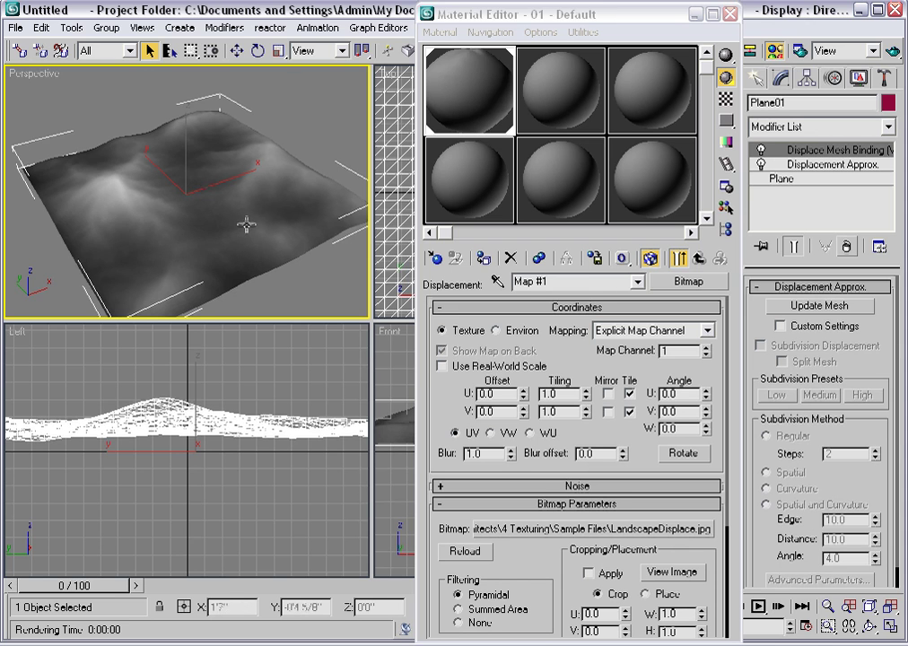
middle_click_drag(264, 255, 151, 233, "alt")
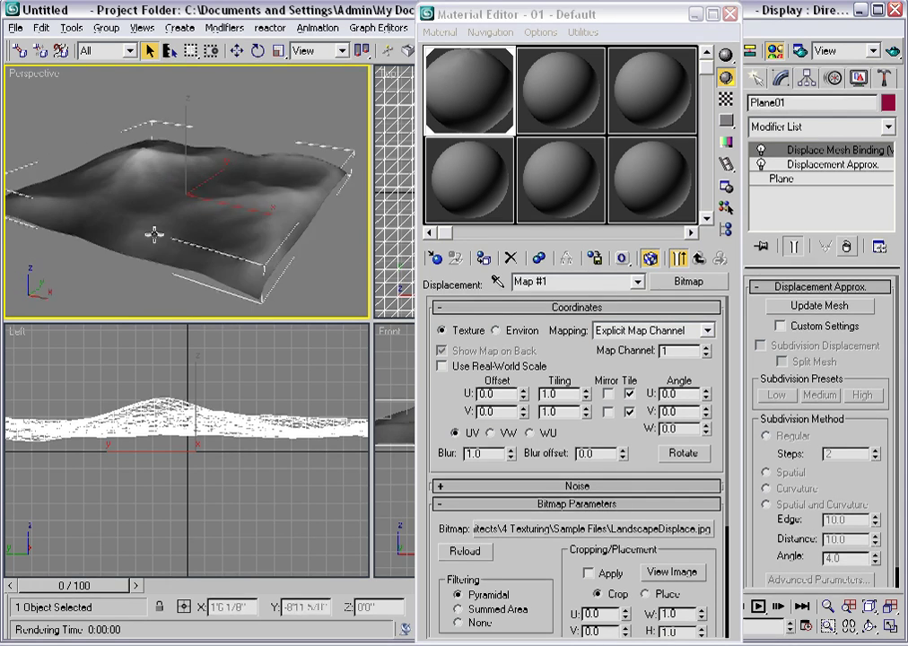
scroll(151, 233, "up", 3)
scroll(162, 231, "down", 3)
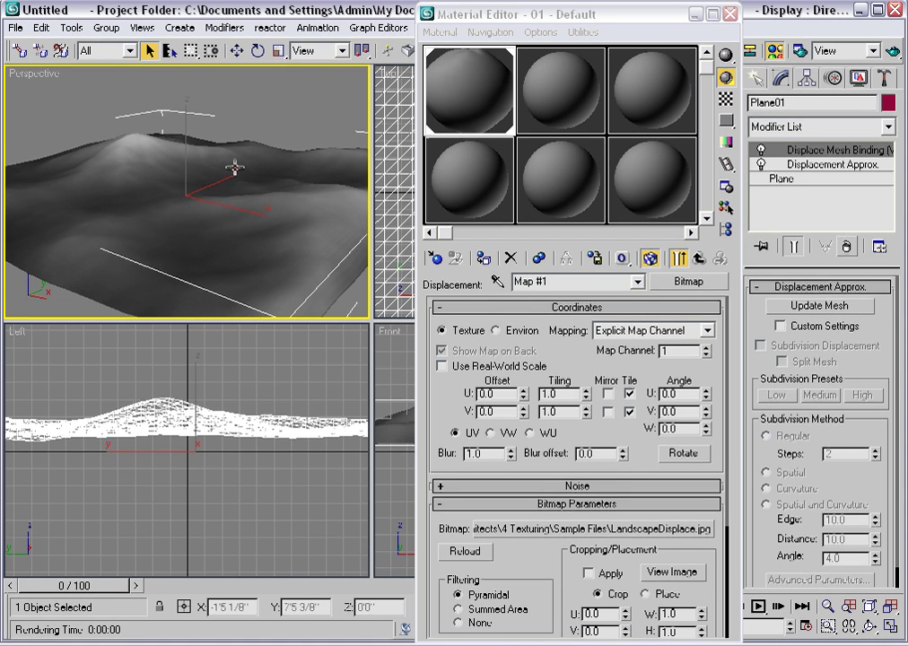
left_click(730, 15)
middle_click_drag(554, 195, 551, 211)
scroll(550, 205, "down", 4)
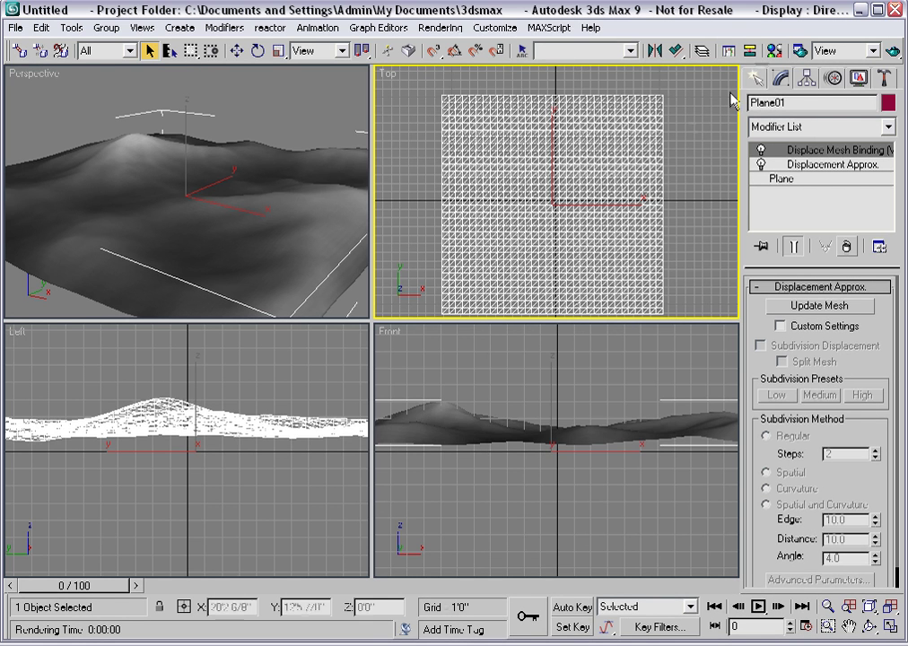
Set the material's Displacement amount to 200 and update the plane's displaced mesh.
left_click(774, 51)
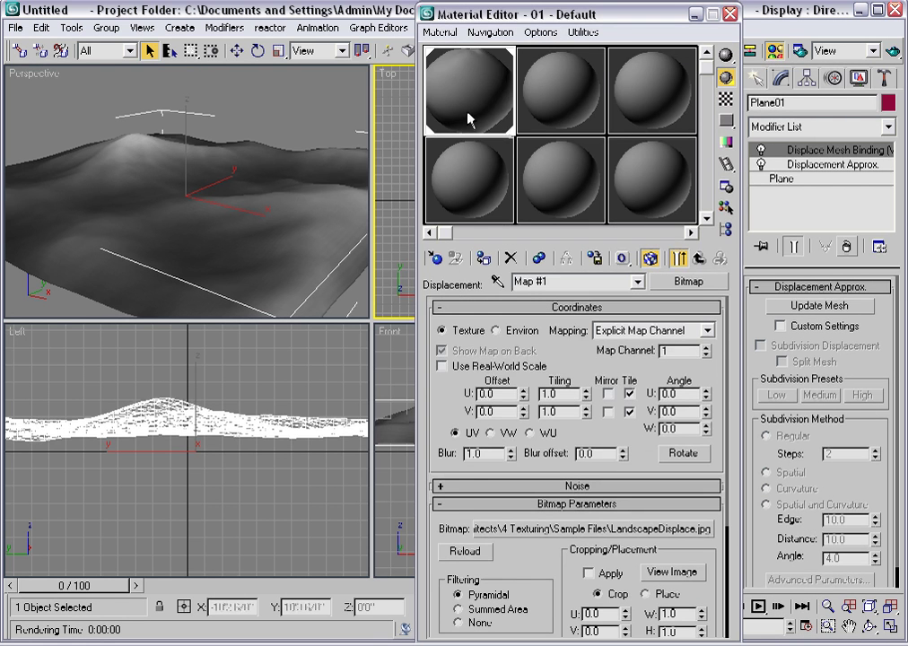
left_click(700, 260)
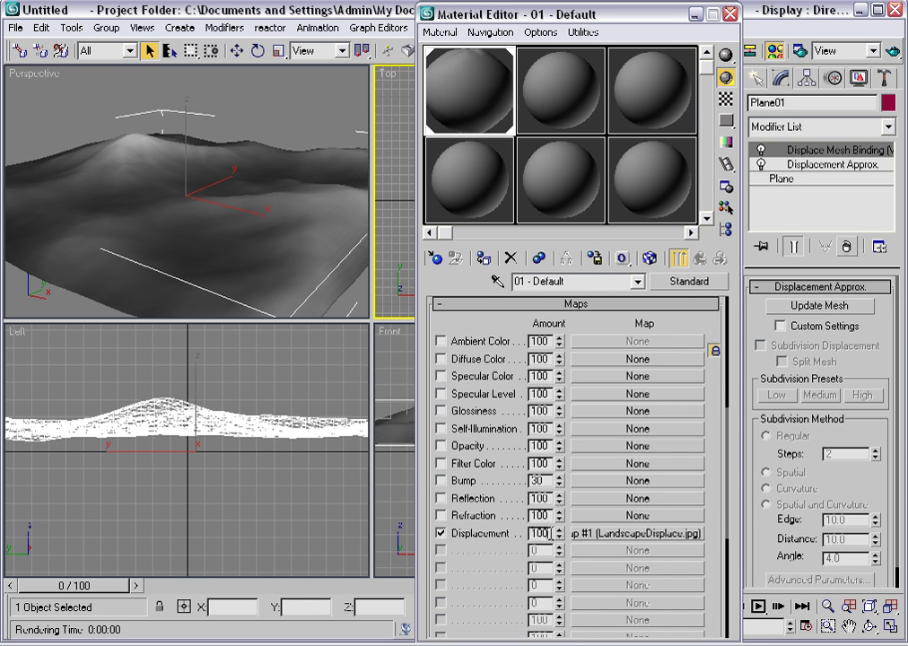
double_click(541, 532)
type("2")
key("Return")
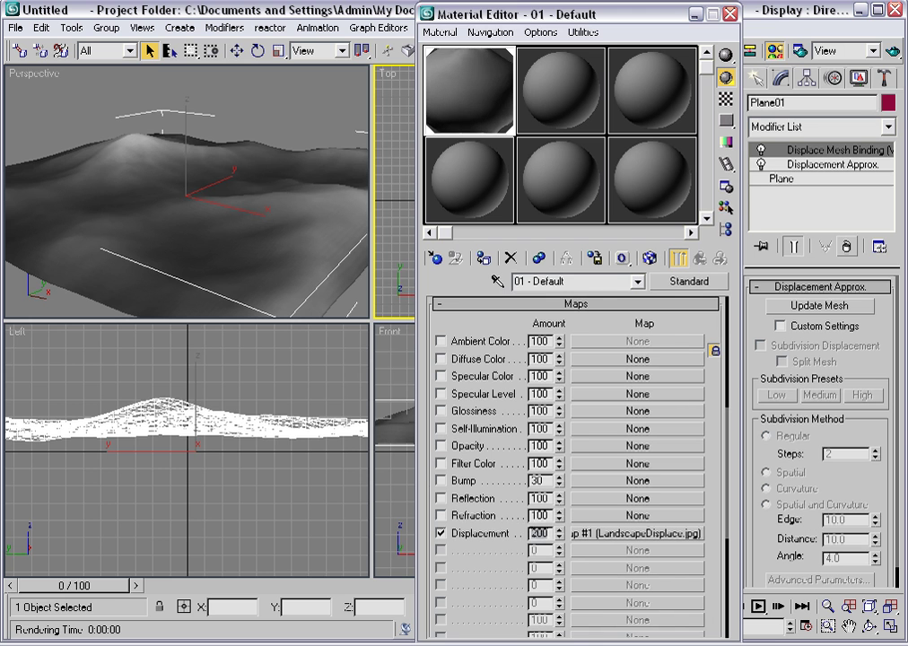
left_click(819, 306)
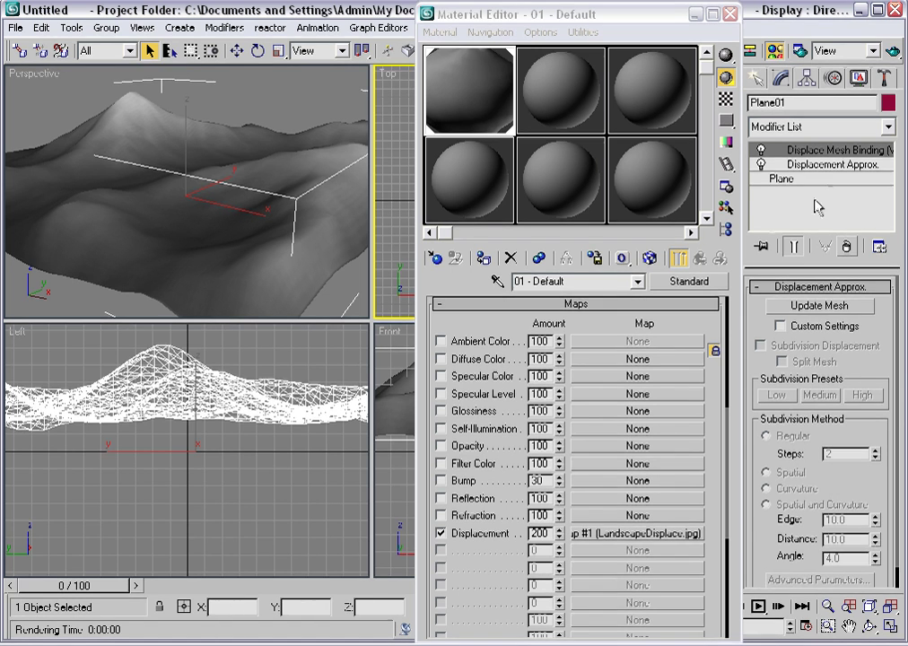
Apply the High subdivision preset to the plane's Displacement Approx. modifier.
left_click(833, 168)
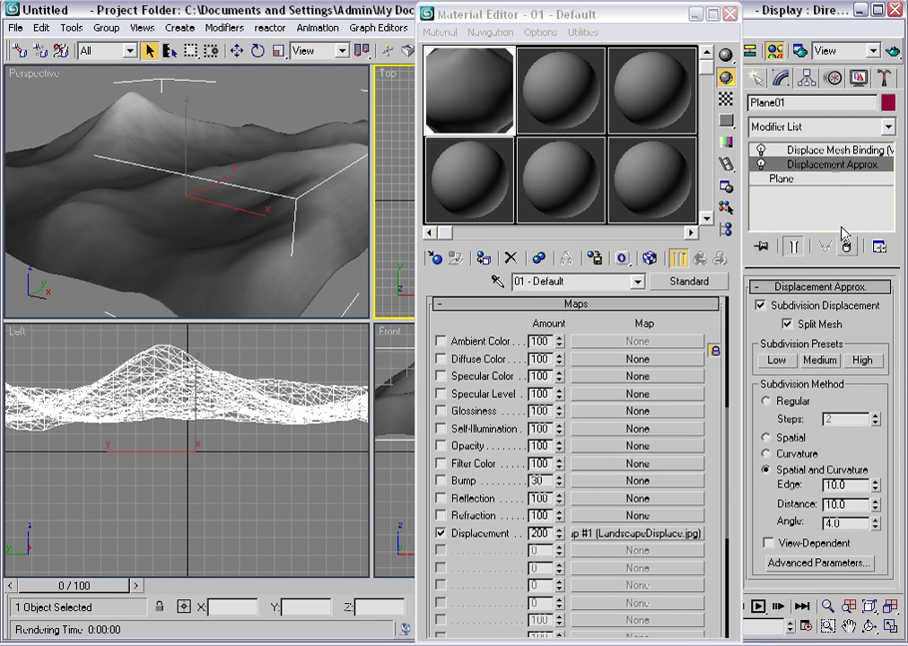
left_click(862, 359)
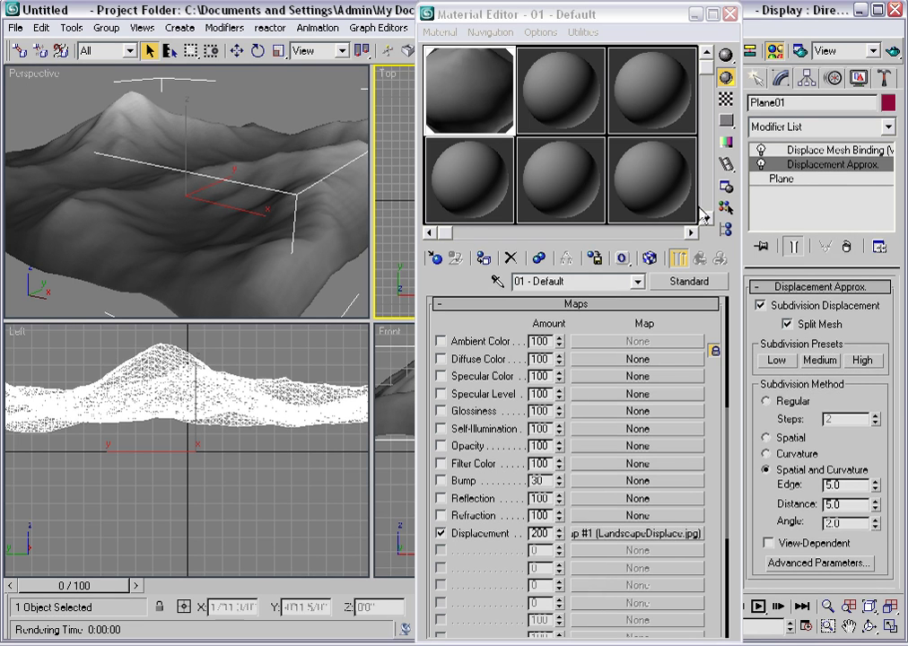
Increase the base plane's length segments and width segments to 8 each.
left_click(798, 180)
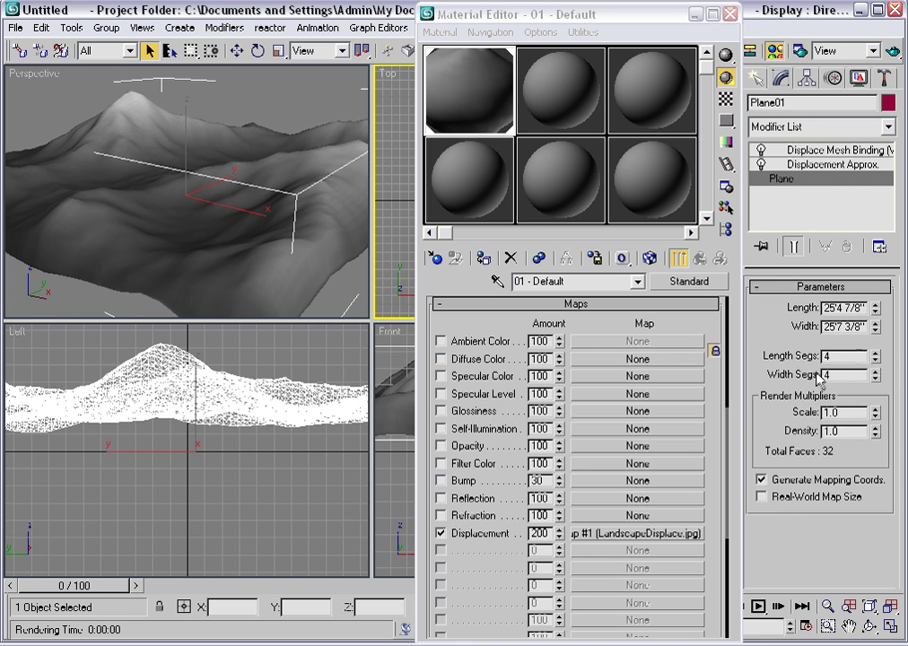
left_click(874, 354)
left_click(875, 354)
left_click(874, 354)
left_click(874, 354)
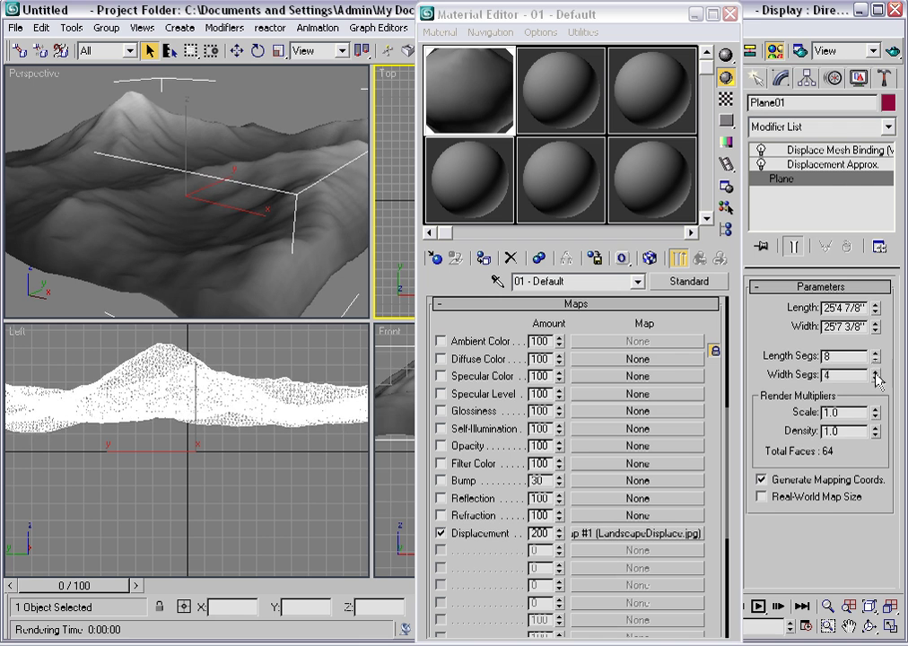
left_click(875, 371)
left_click(875, 372)
left_click(875, 372)
left_click(875, 371)
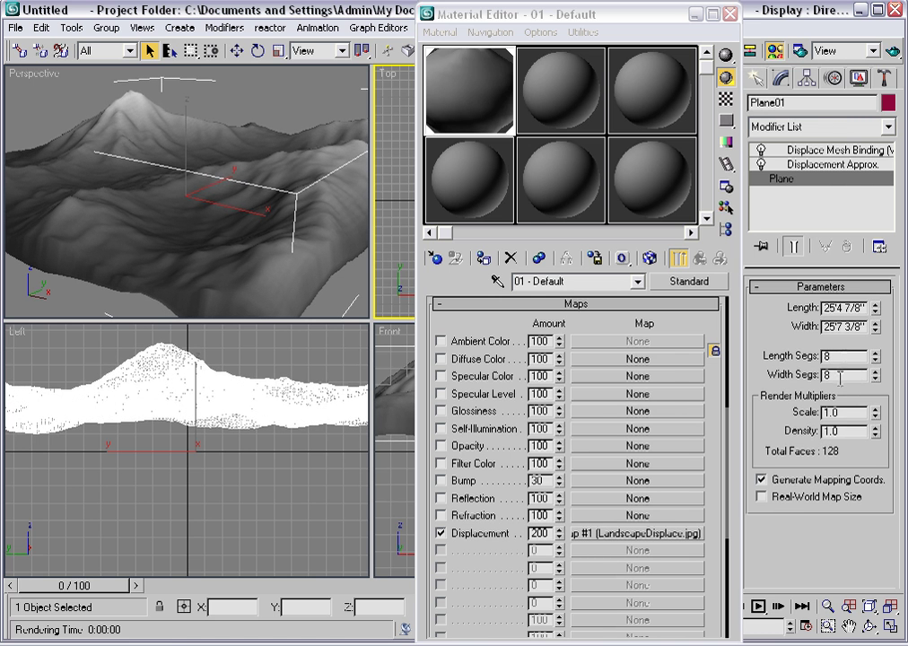
Select the Displace Mesh Binding in the modifier stack and show polygon and vertex statistics in the Perspective view.
left_click(852, 151)
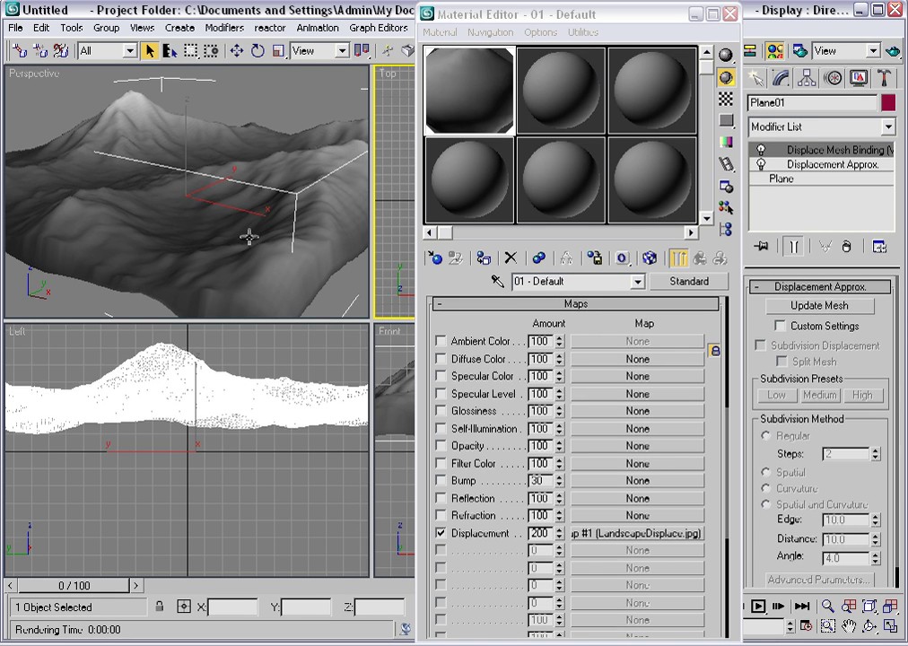
right_click(20, 76)
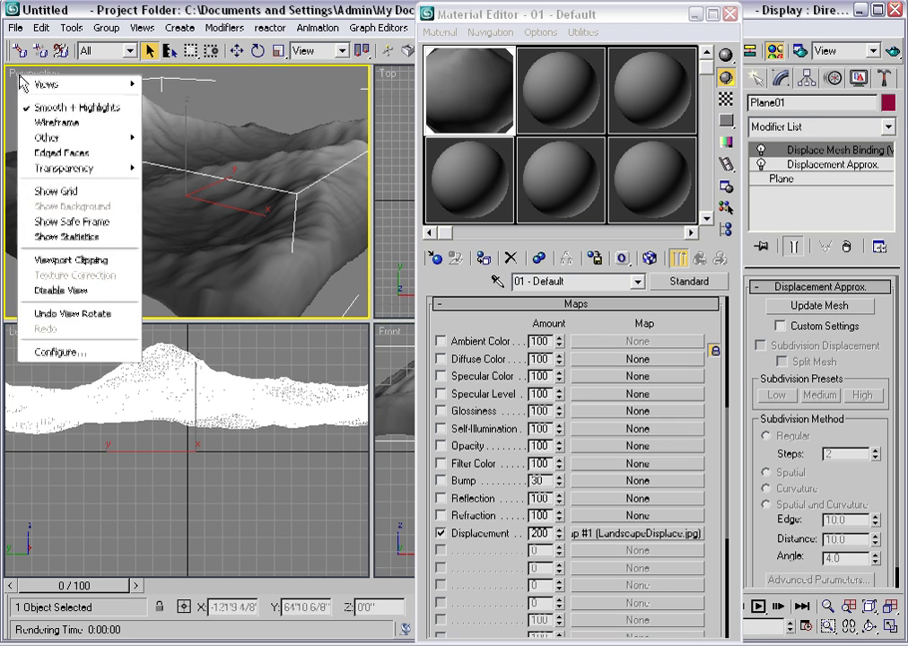
left_click(59, 236)
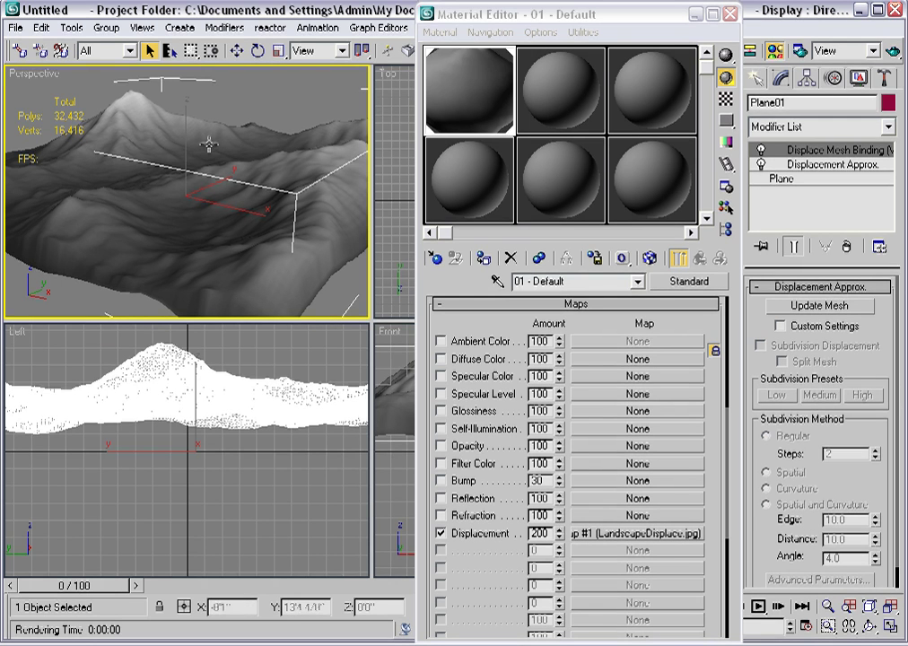
Turn off the plane's Displace Mesh Binding and test-render the Perspective view.
left_click(892, 54)
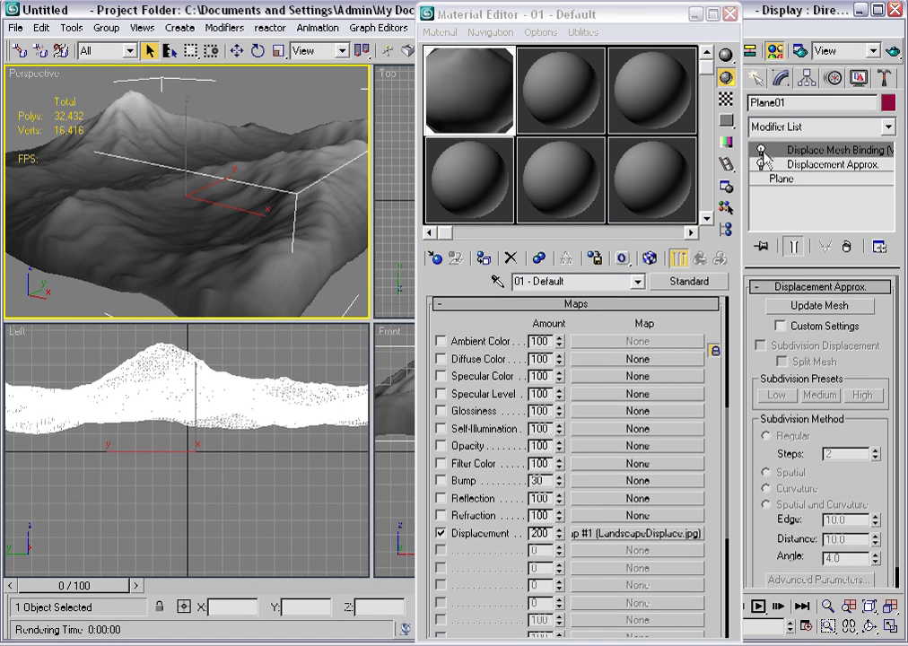
left_click(761, 149)
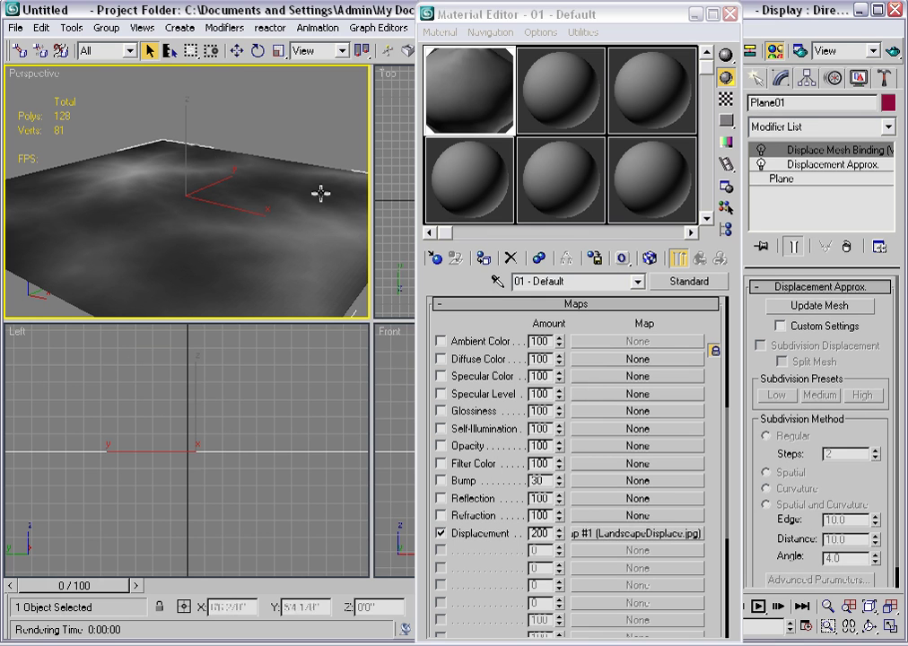
left_click(893, 54)
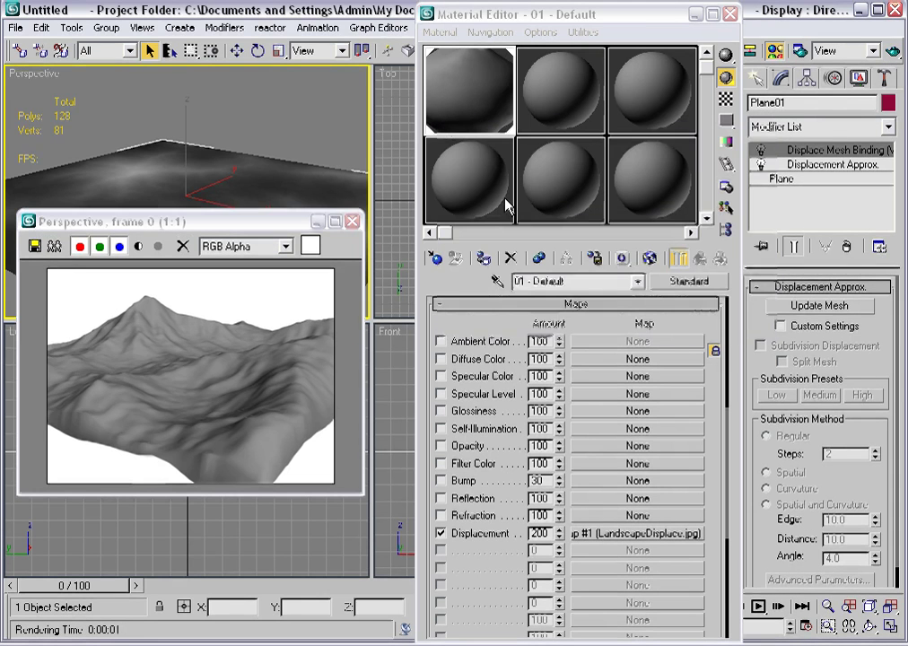